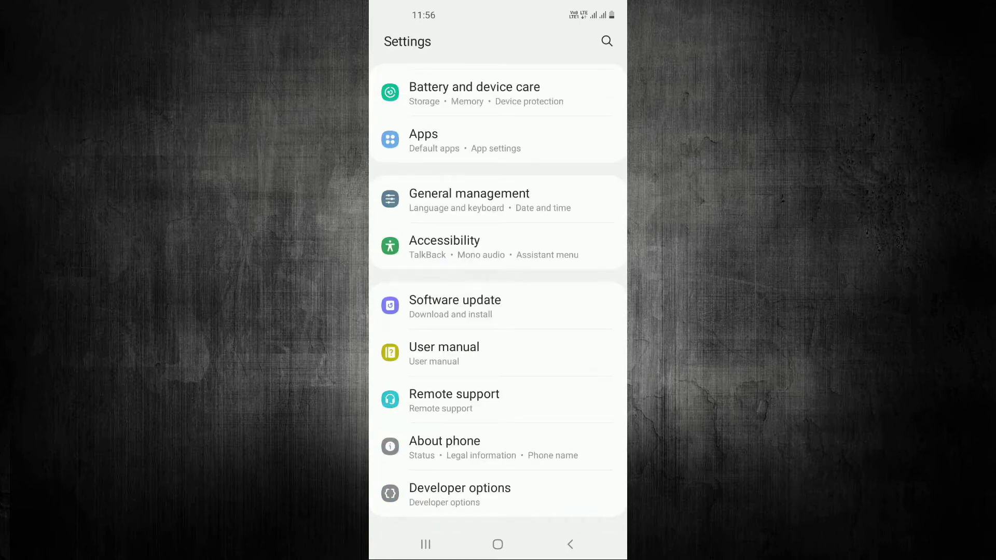
pyautogui.moveTo(498, 493); pyautogui.dragTo(498, 501)
# Open Developer options and show its Networking section with Tethering hardware acceleration.
pyautogui.click(513, 494)
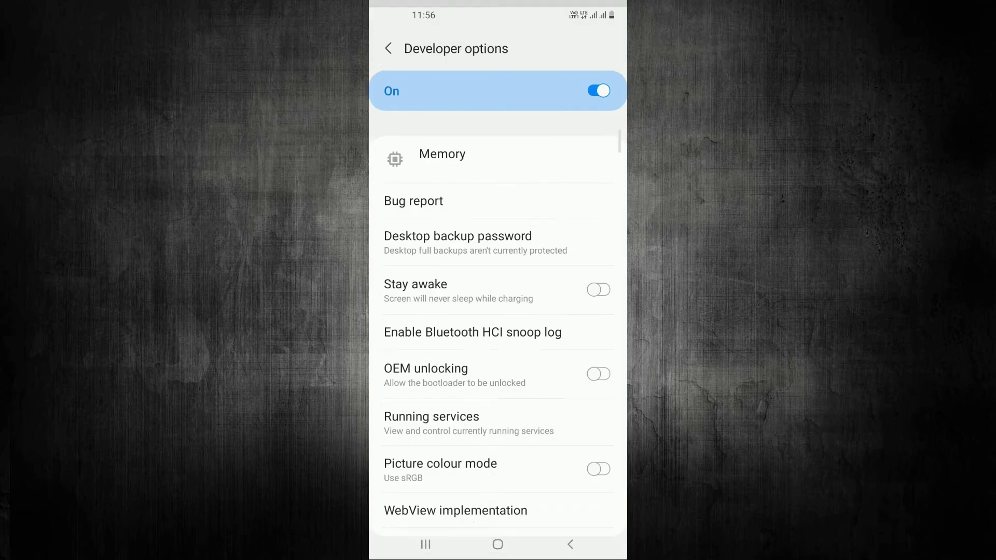
pyautogui.scroll(-3, 498, 327)
pyautogui.scroll(-2, 498, 324)
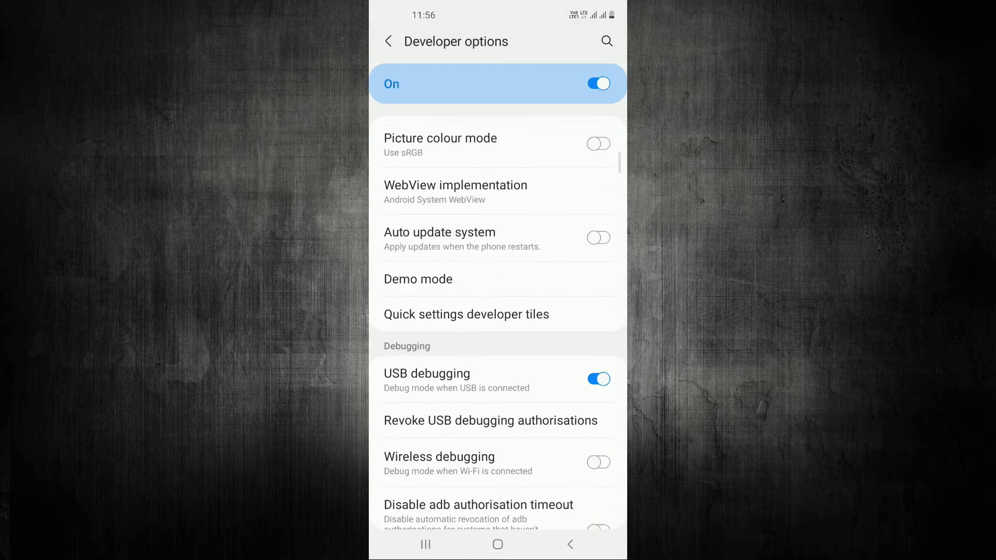
pyautogui.scroll(-1, 498, 323)
pyautogui.scroll(-1, 498, 323)
pyautogui.scroll(-1, 498, 322)
pyautogui.scroll(-2, 497, 324)
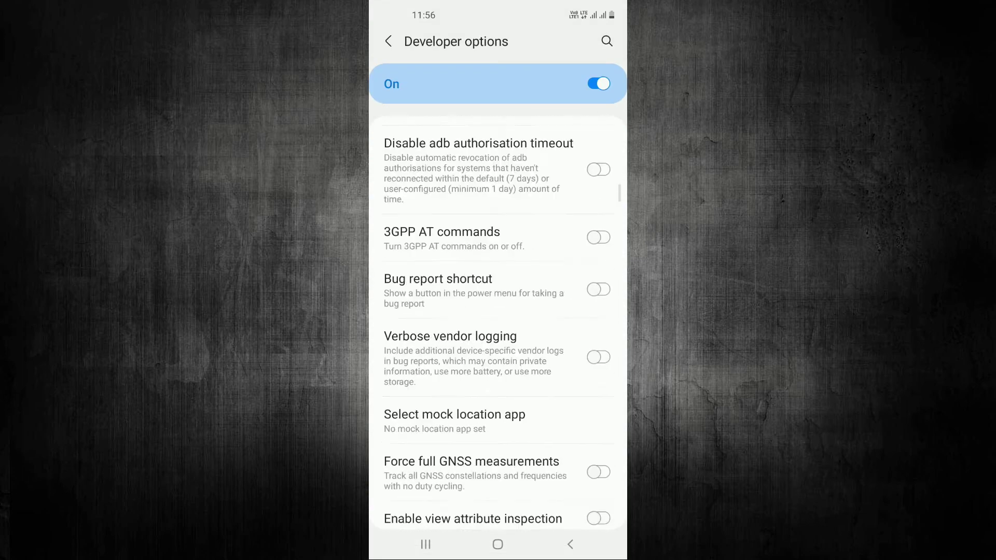
pyautogui.scroll(-1, 498, 323)
pyautogui.scroll(-2, 499, 323)
pyautogui.scroll(-1, 497, 322)
pyautogui.scroll(-3, 498, 323)
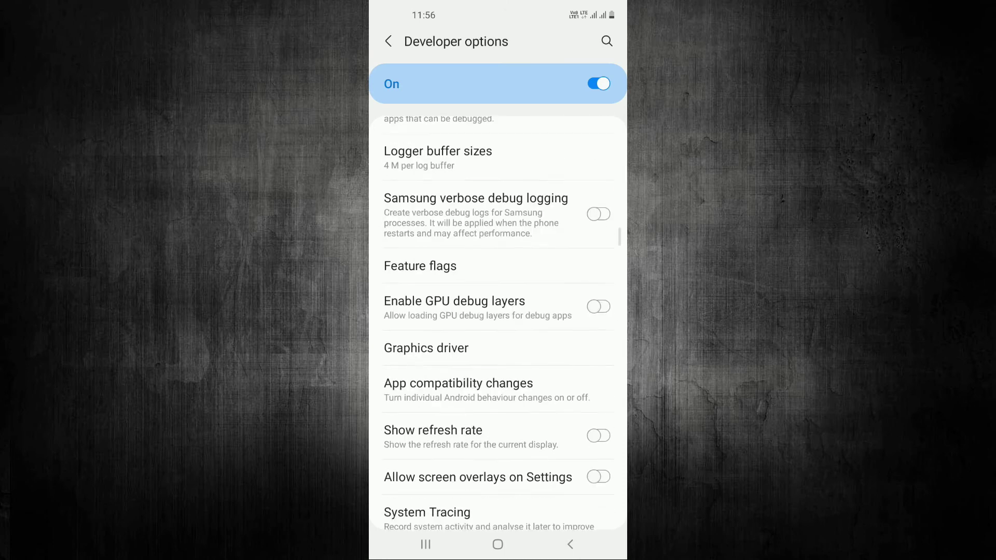
pyautogui.scroll(-2, 498, 323)
pyautogui.scroll(-1, 499, 323)
pyautogui.scroll(-1, 497, 324)
pyautogui.scroll(-1, 498, 323)
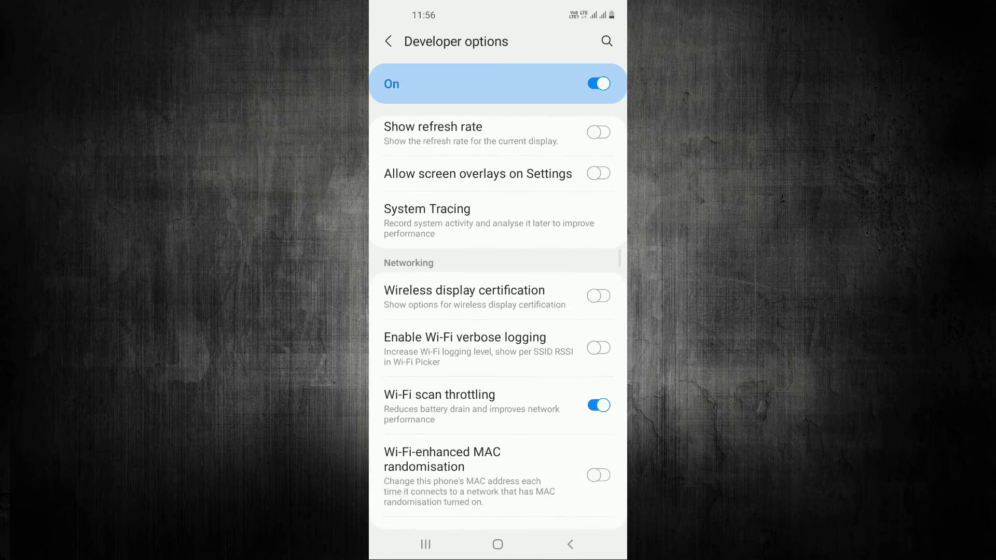
pyautogui.scroll(-1, 498, 323)
pyautogui.scroll(-1, 498, 323)
pyautogui.scroll(-1, 499, 323)
pyautogui.scroll(-1, 499, 323)
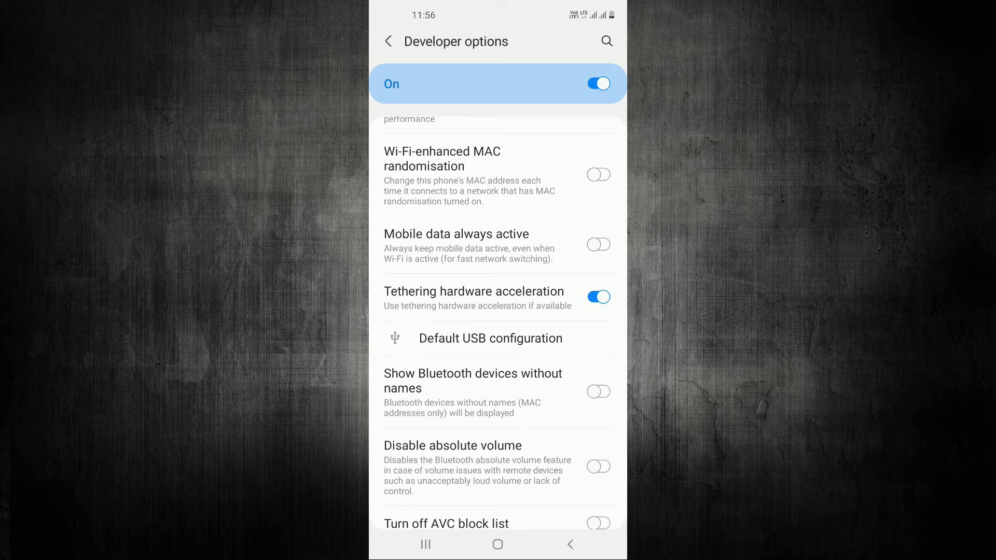
# Toggle Tethering hardware acceleration off and on, and show Default USB configuration set to USB tethering.
pyautogui.click(498, 297)
pyautogui.click(597, 296)
pyautogui.click(490, 337)
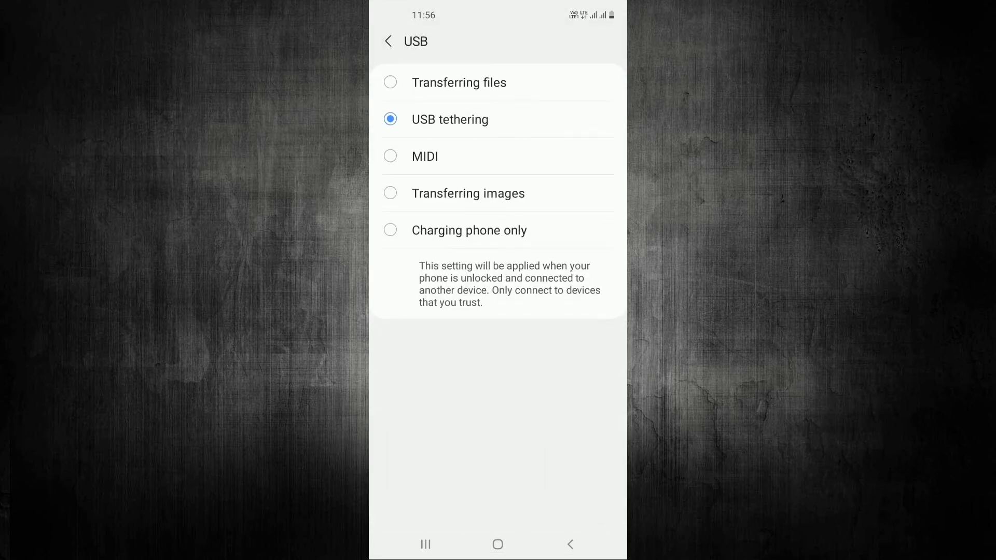